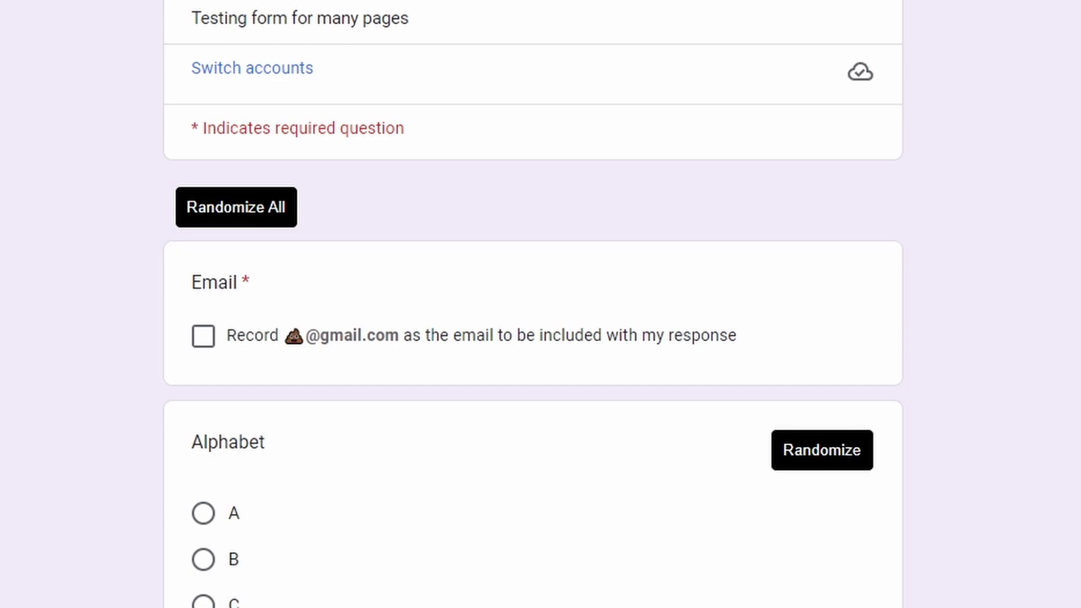
Tick the box to record the account's email with the response under the Email question
{"action": "left_click_drag", "start_coordinate": [192, 282], "coordinate": [329, 293]}
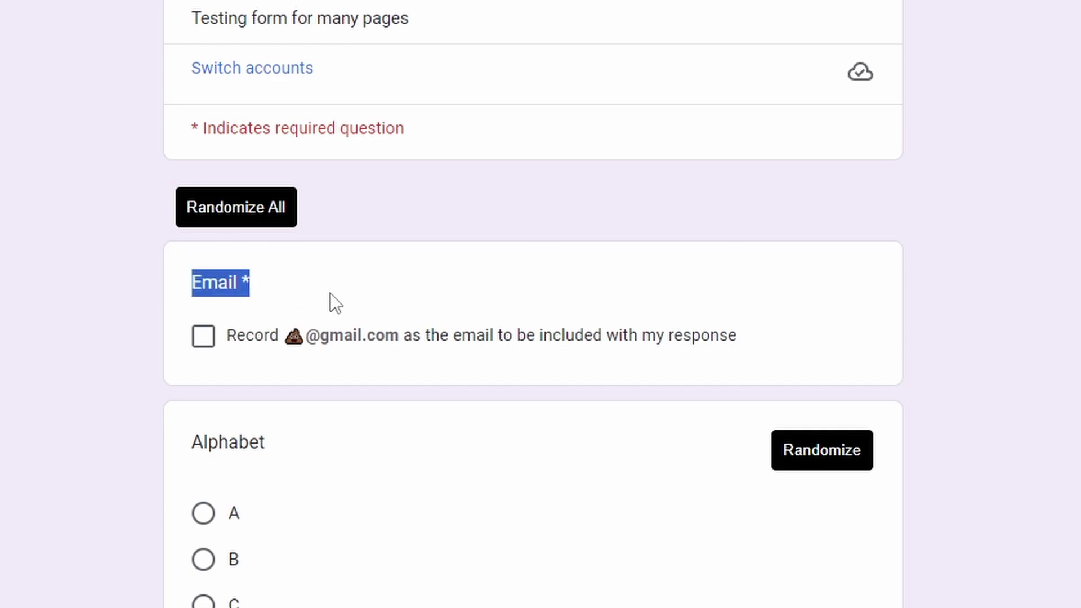
{"action": "left_click", "coordinate": [203, 336]}
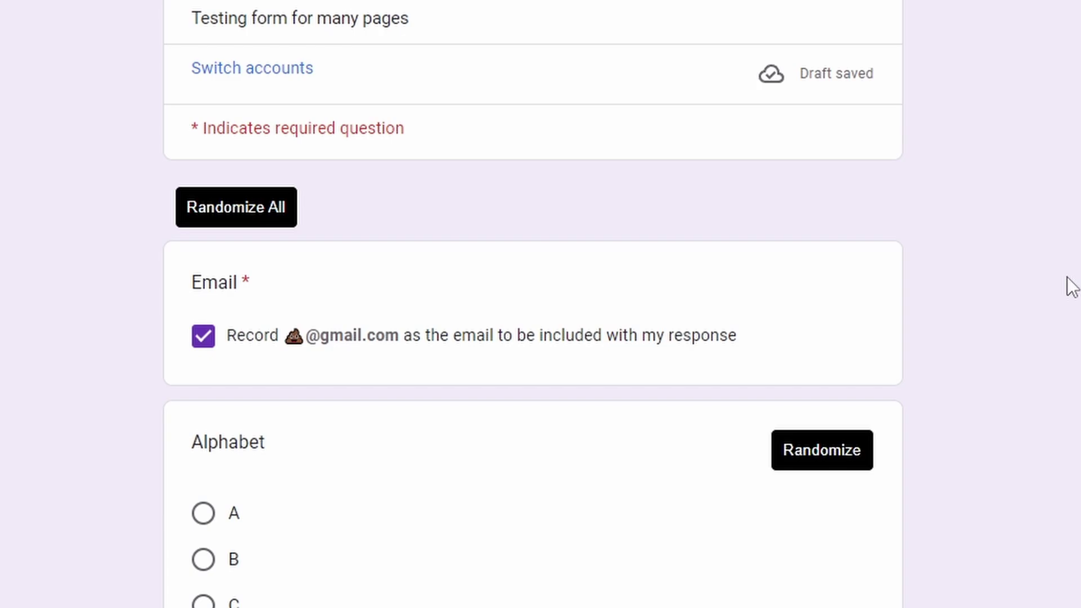
{"action": "scroll", "coordinate": [1058, 289], "scroll_direction": "down", "scroll_amount": 4}
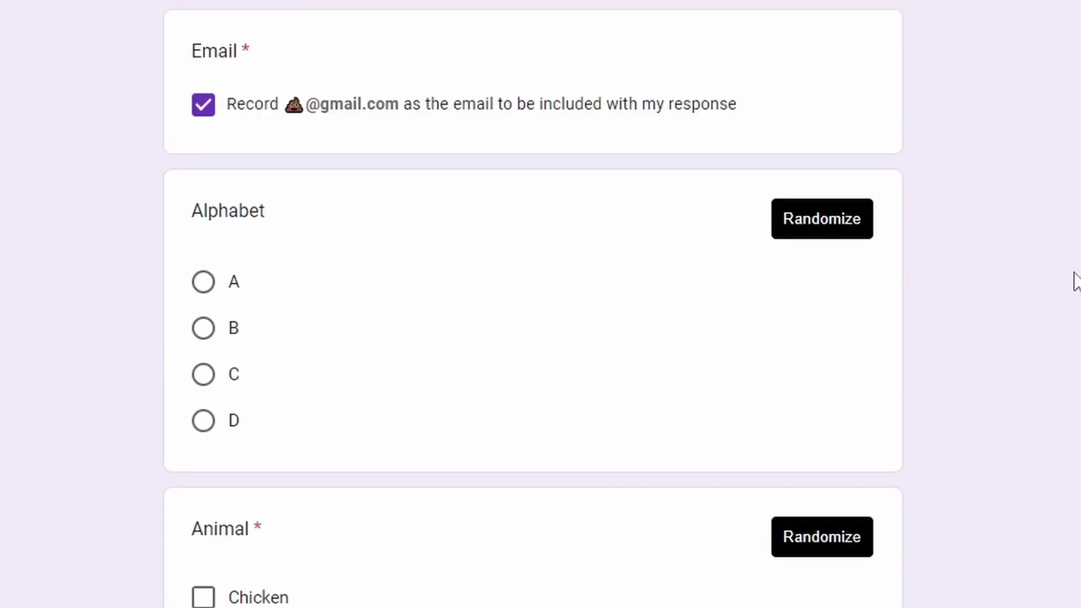
Answer Alphabet with A, then randomize it, toggling Randomize off and back on
{"action": "left_click", "coordinate": [206, 284]}
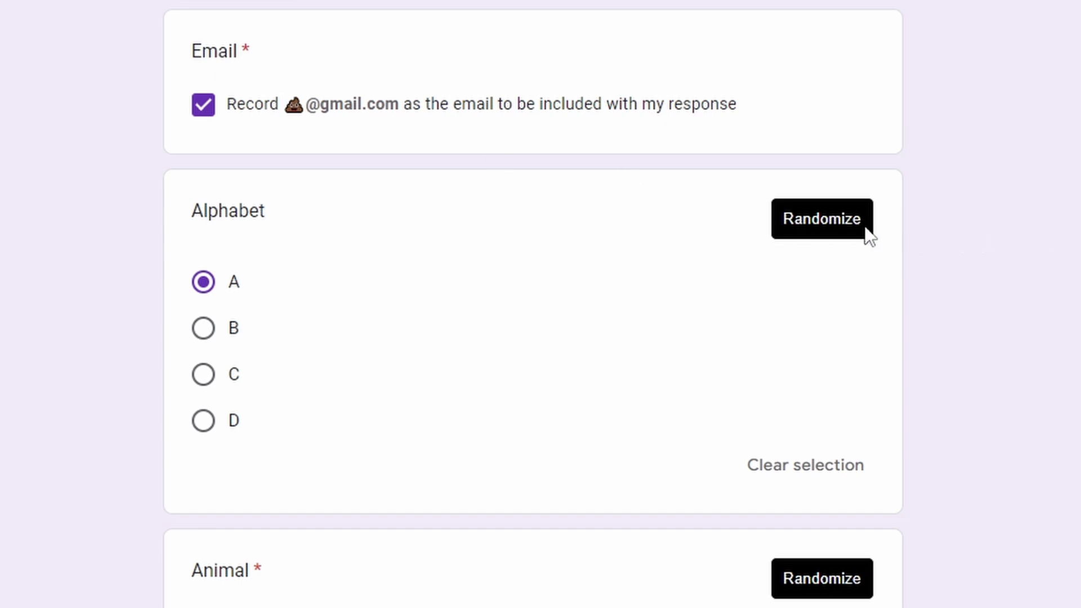
{"action": "left_click", "coordinate": [823, 220]}
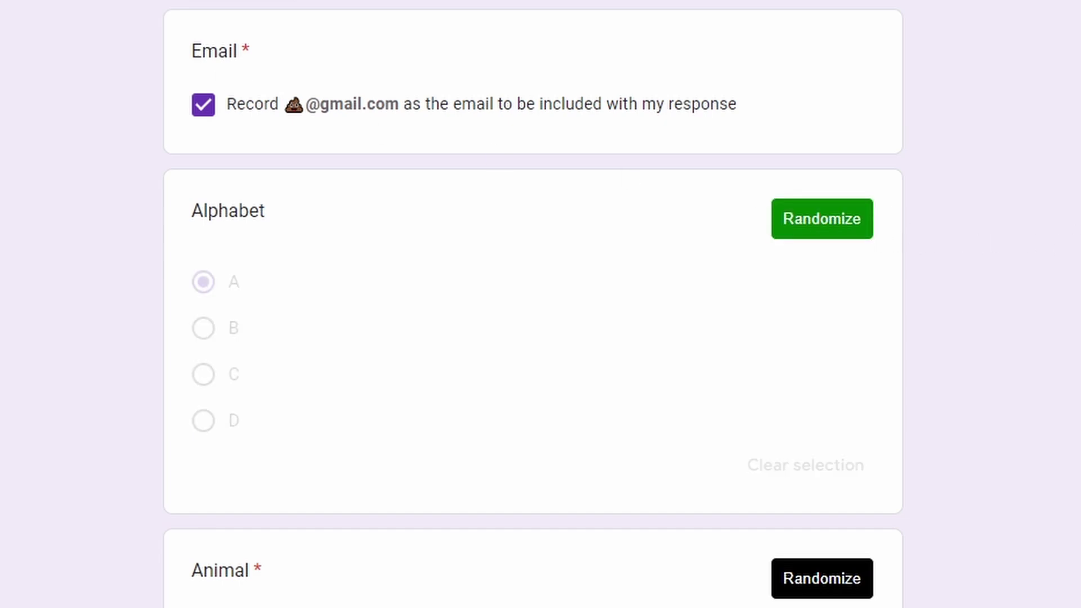
{"action": "left_click", "coordinate": [803, 231]}
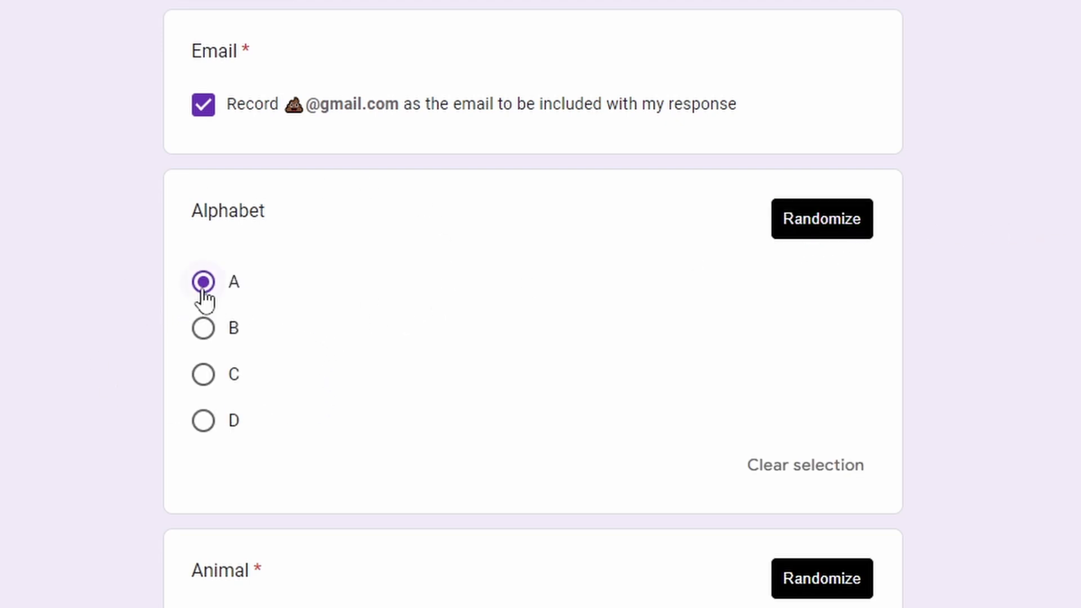
{"action": "left_click", "coordinate": [815, 241]}
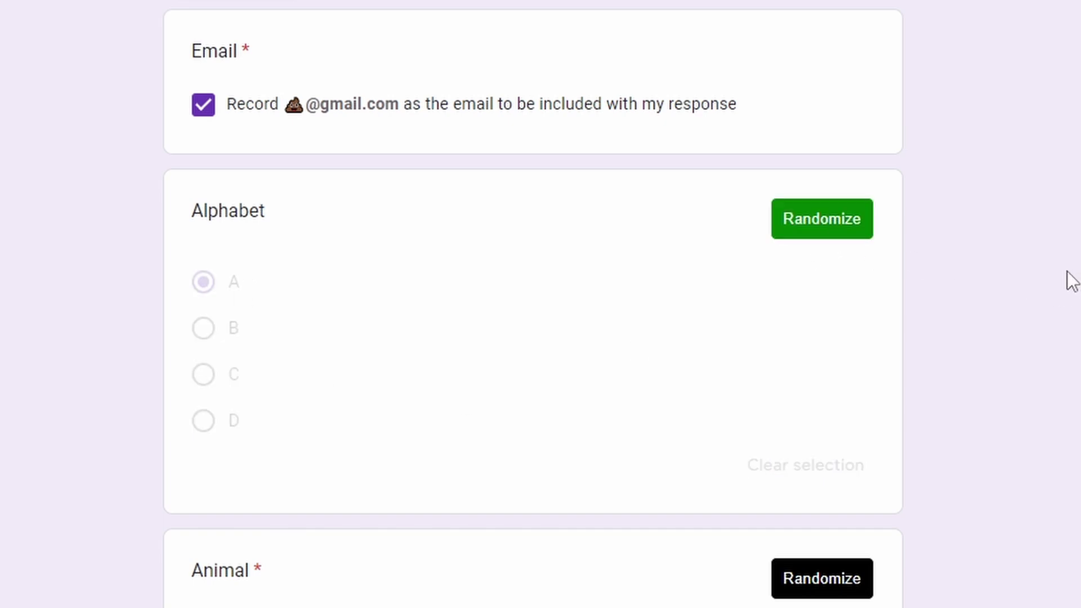
{"action": "scroll", "coordinate": [244, 199], "scroll_direction": "down", "scroll_amount": 5}
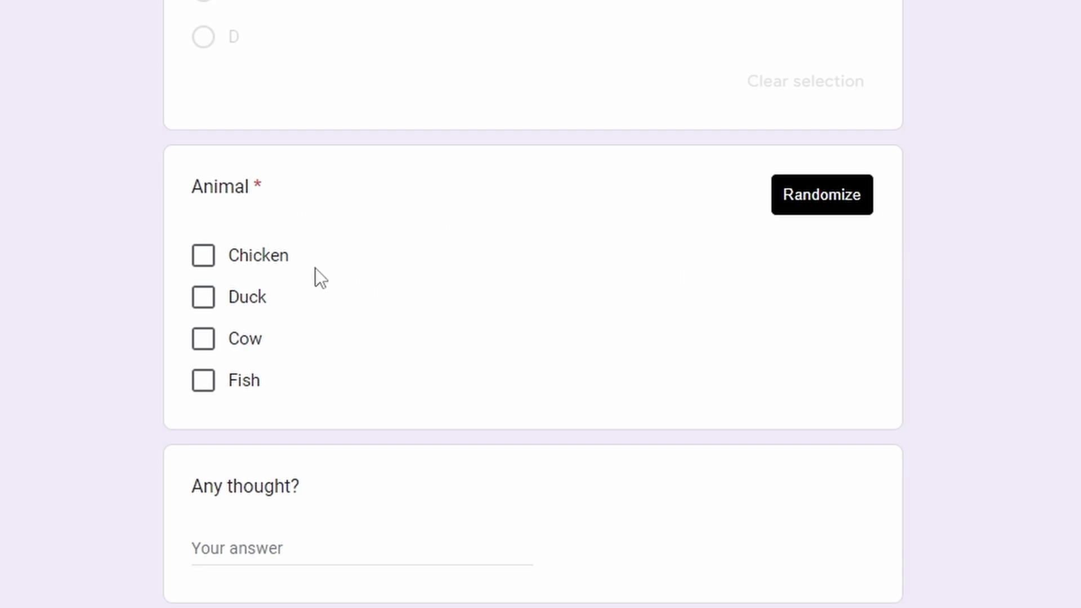
Tick Chicken, toggle Duck on and off, and randomize the Animal answers
{"action": "left_click", "coordinate": [255, 256]}
{"action": "left_click", "coordinate": [245, 299]}
{"action": "left_click", "coordinate": [244, 299]}
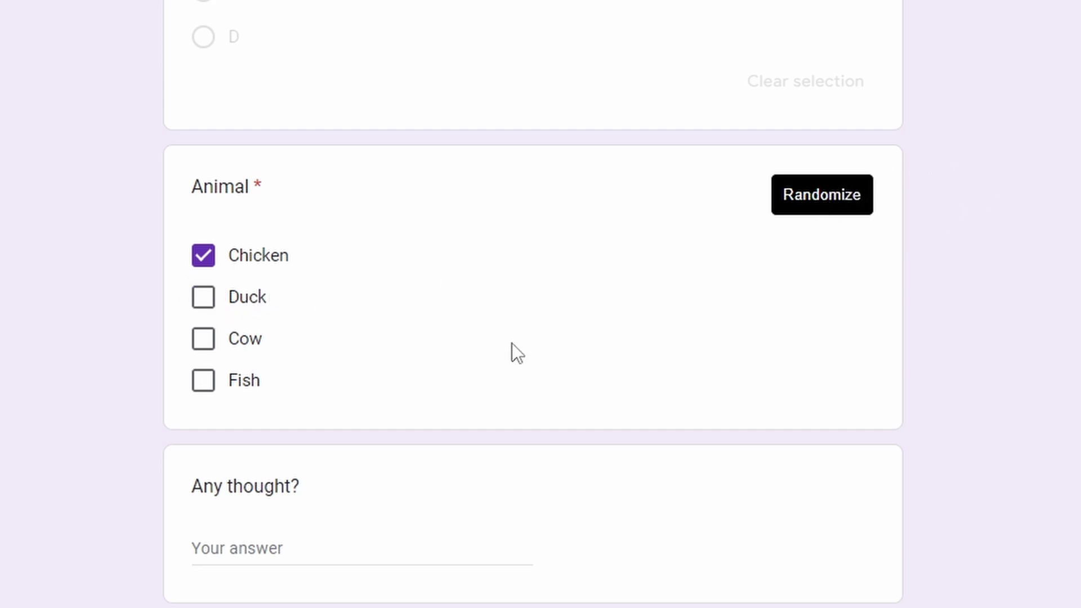
{"action": "left_click", "coordinate": [832, 202]}
Untick Chicken, tick Fish, Cow and Duck, and re-randomize the Animal question
{"action": "left_click", "coordinate": [261, 262]}
{"action": "left_click", "coordinate": [242, 378]}
{"action": "left_click", "coordinate": [232, 342]}
{"action": "left_click", "coordinate": [238, 295]}
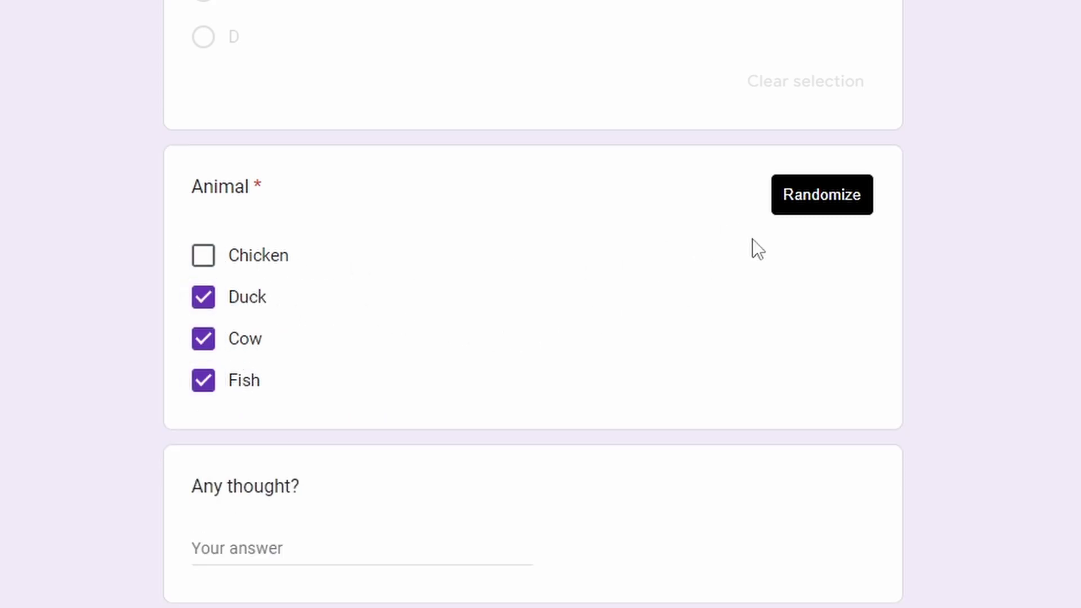
{"action": "left_click", "coordinate": [834, 202]}
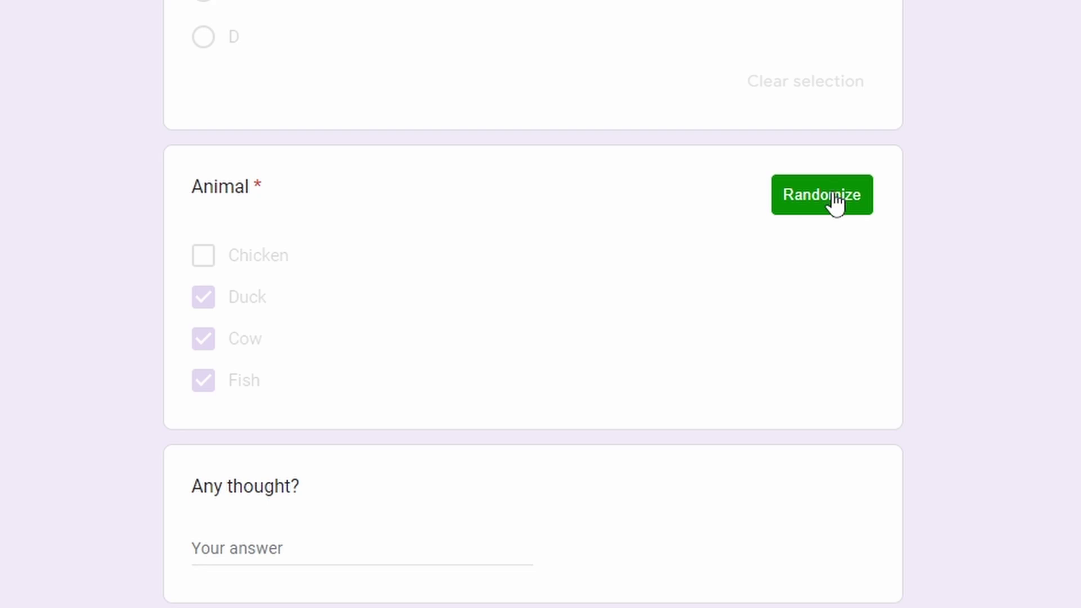
{"action": "left_click", "coordinate": [829, 205]}
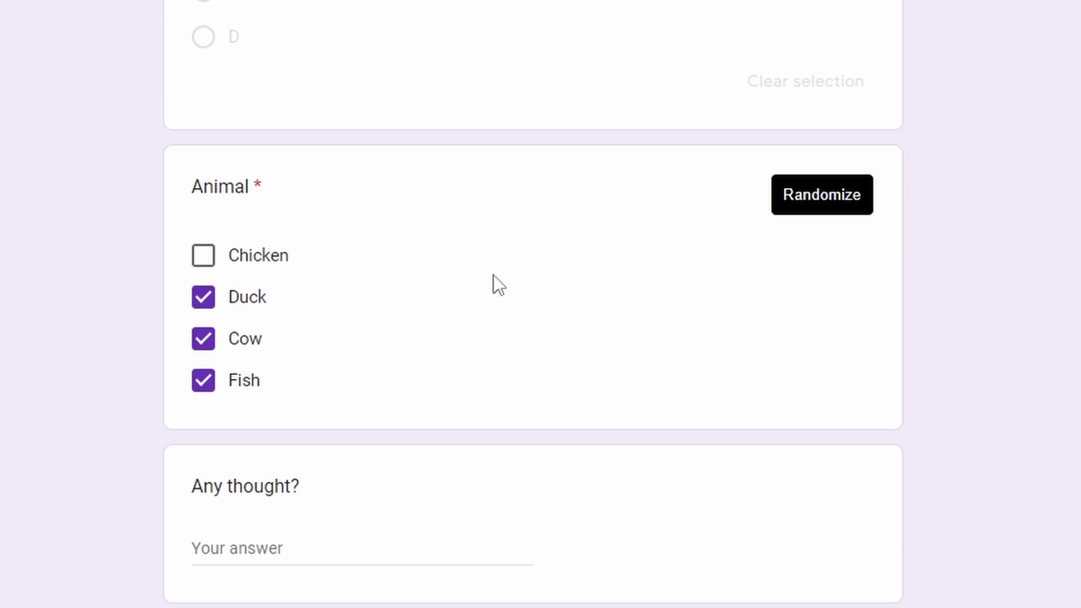
{"action": "left_click", "coordinate": [831, 197]}
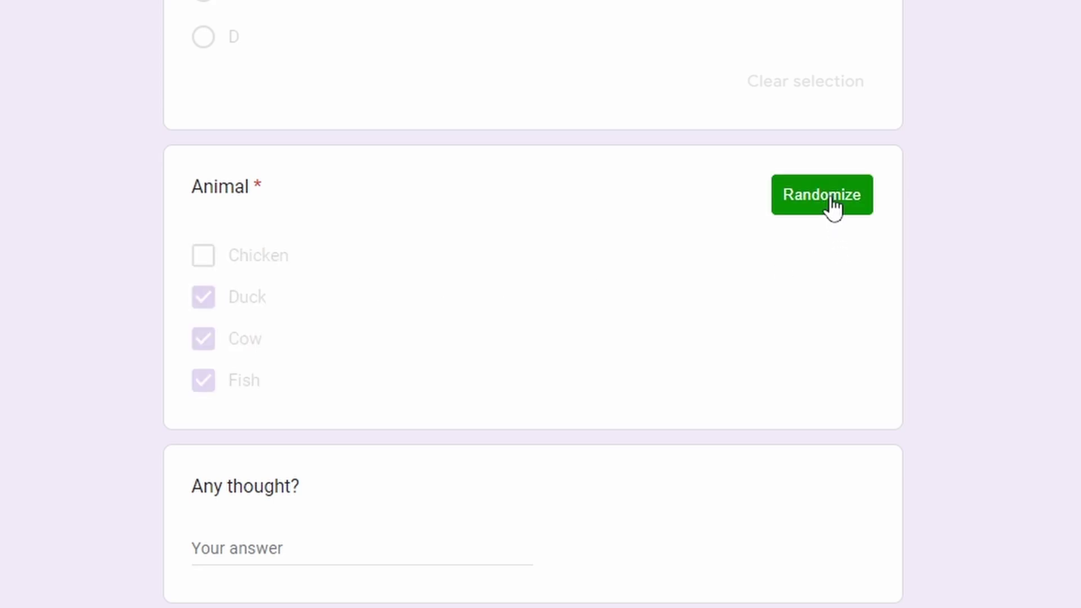
{"action": "scroll", "coordinate": [572, 309], "scroll_direction": "down", "scroll_amount": 4}
Answer Any thought? with 'safdsadfsaf' and continue to Section 2
{"action": "left_click", "coordinate": [292, 342]}
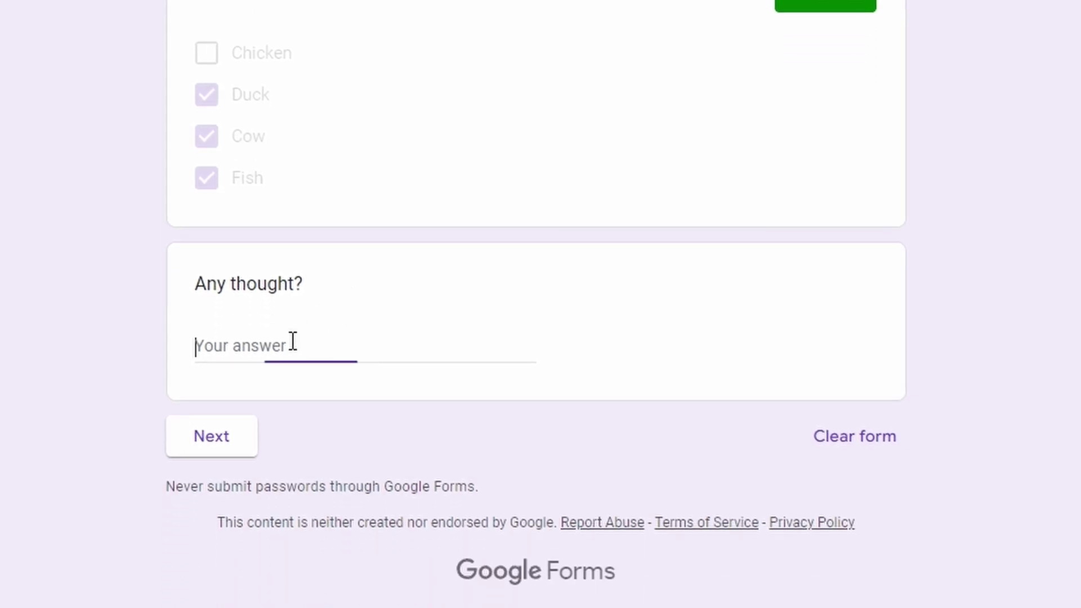
{"action": "type", "text": "safdsadfsaf"}
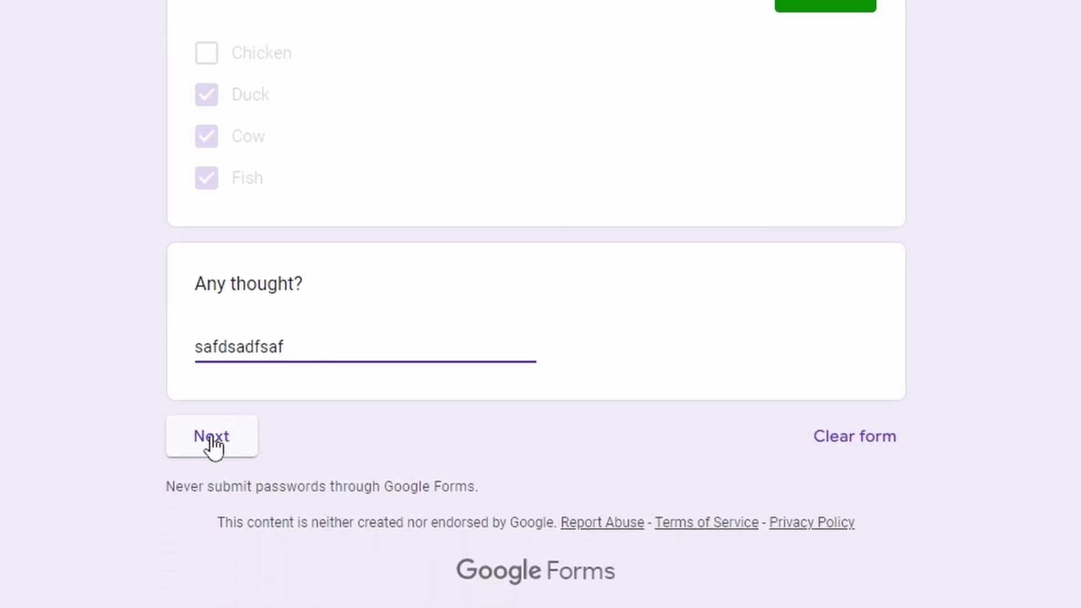
{"action": "left_click", "coordinate": [213, 438]}
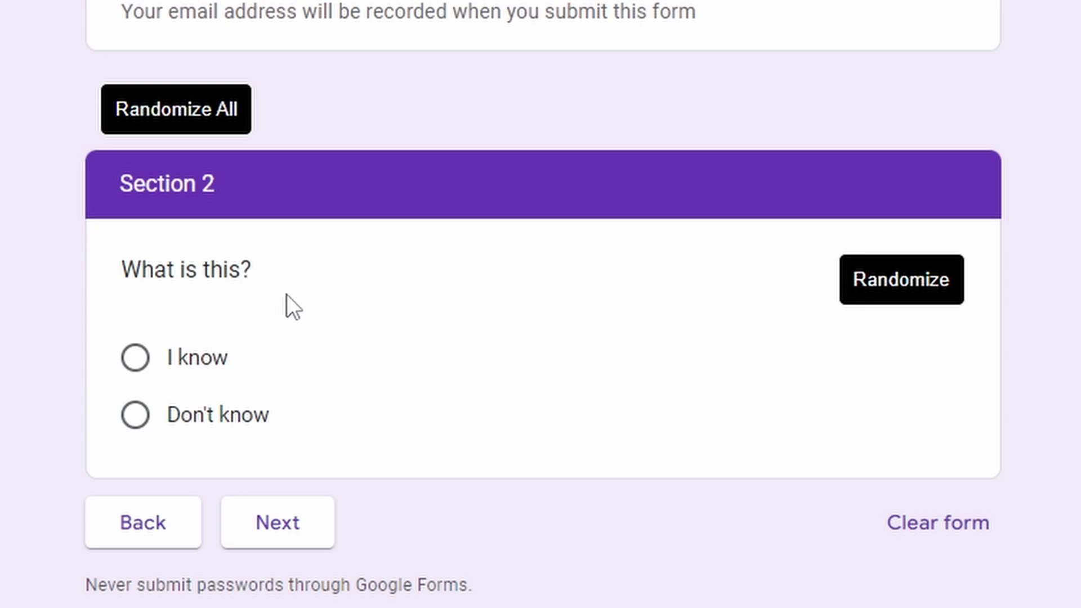
Answer What is this? with I know, randomize Section 2, and continue to Section 3
{"action": "left_click", "coordinate": [197, 357]}
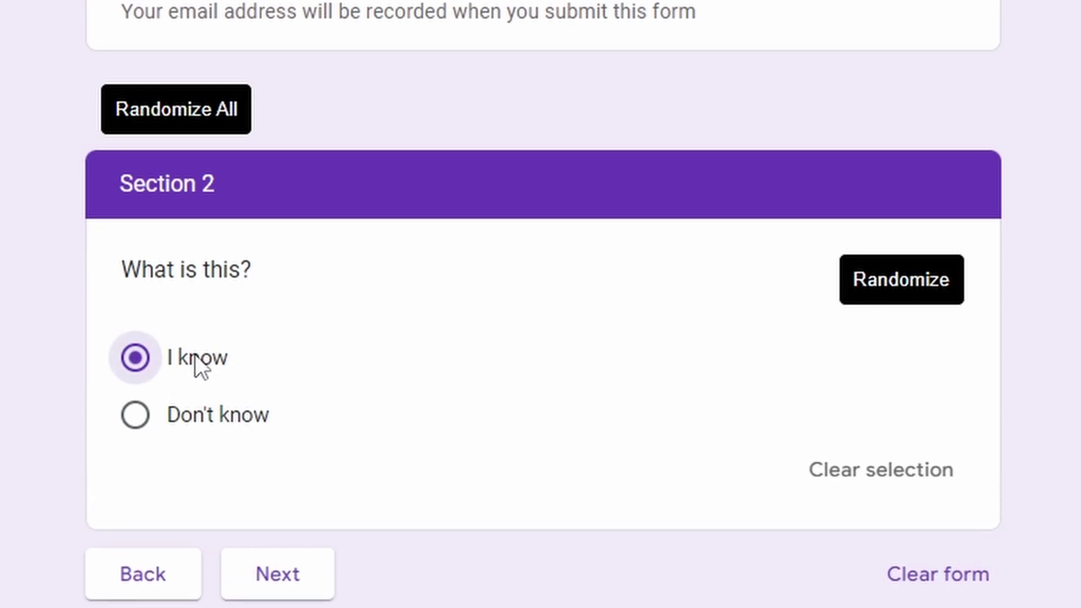
{"action": "left_click", "coordinate": [929, 288]}
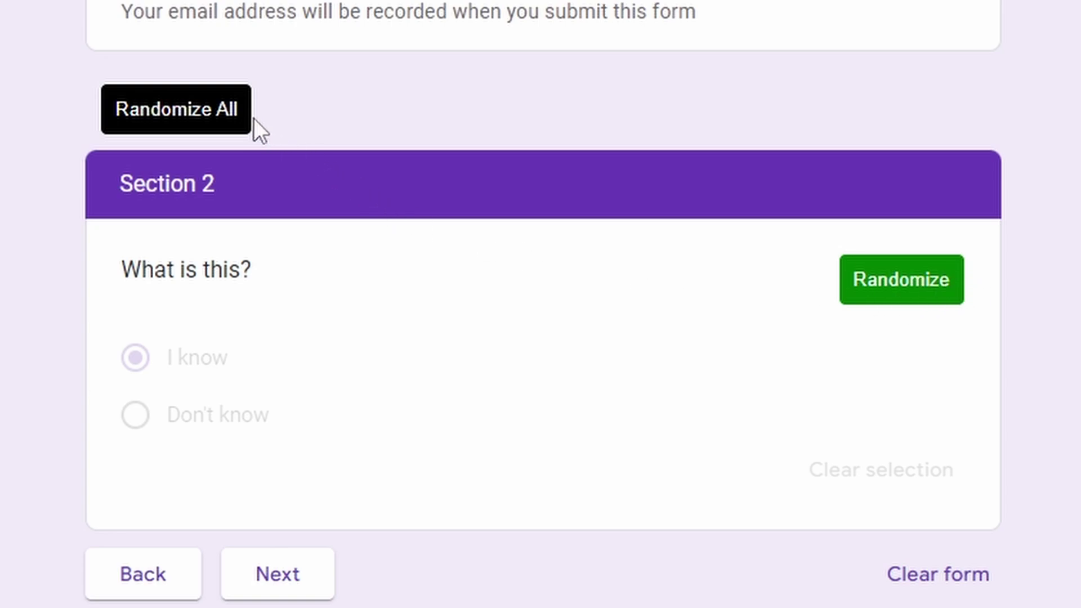
{"action": "left_click", "coordinate": [212, 122]}
{"action": "left_click", "coordinate": [212, 122]}
{"action": "left_click", "coordinate": [212, 121]}
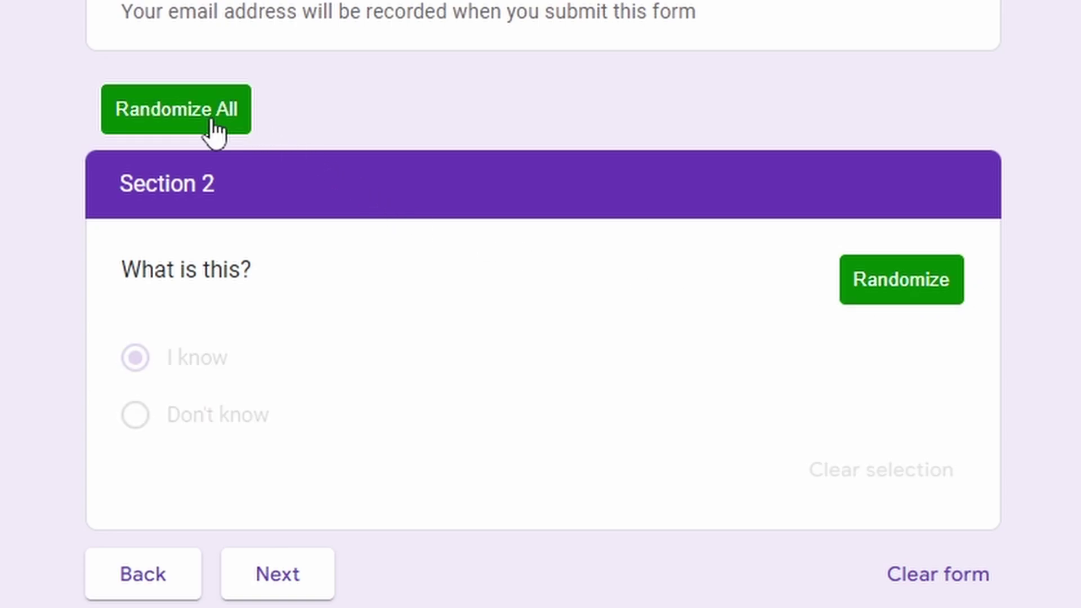
{"action": "left_click", "coordinate": [297, 575]}
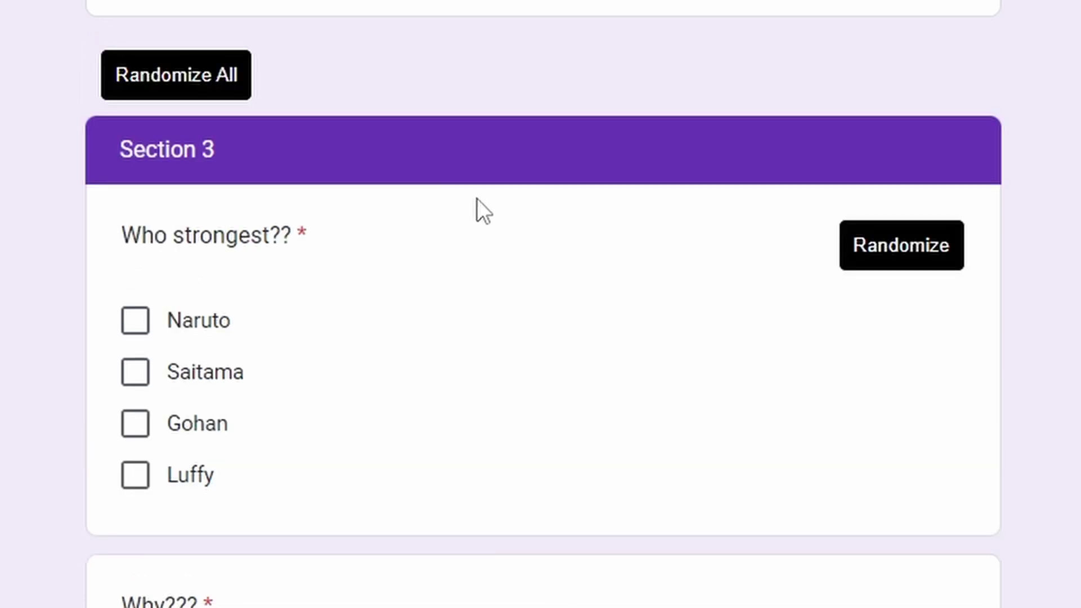
Choose Naruto and Saitama for Who strongest??, randomize, and answer Why??? with 'safdsafdsadf'
{"action": "left_click", "coordinate": [188, 323]}
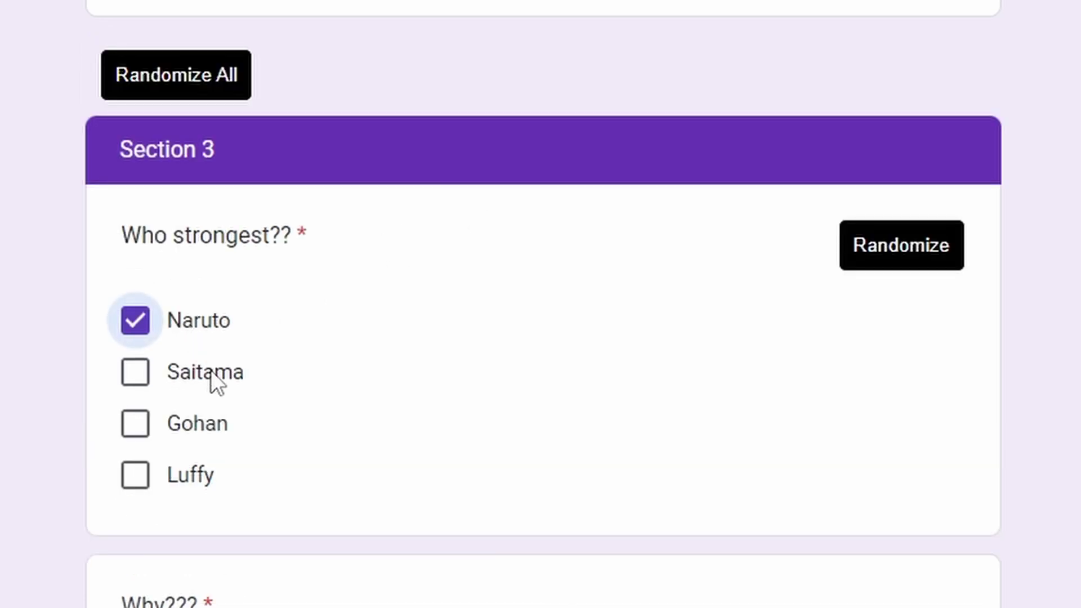
{"action": "left_click", "coordinate": [208, 373]}
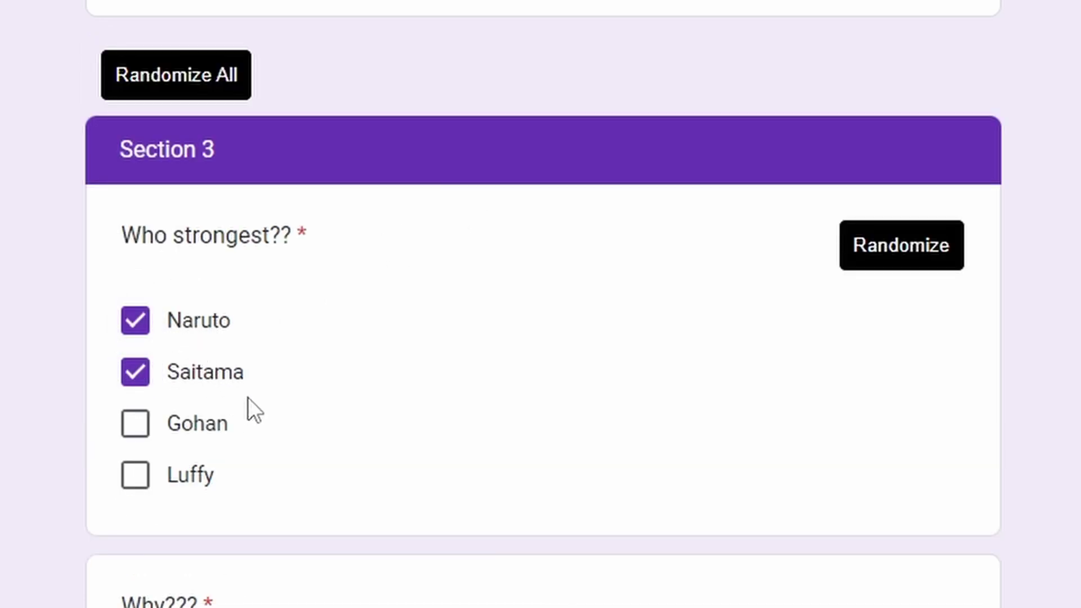
{"action": "left_click", "coordinate": [906, 252]}
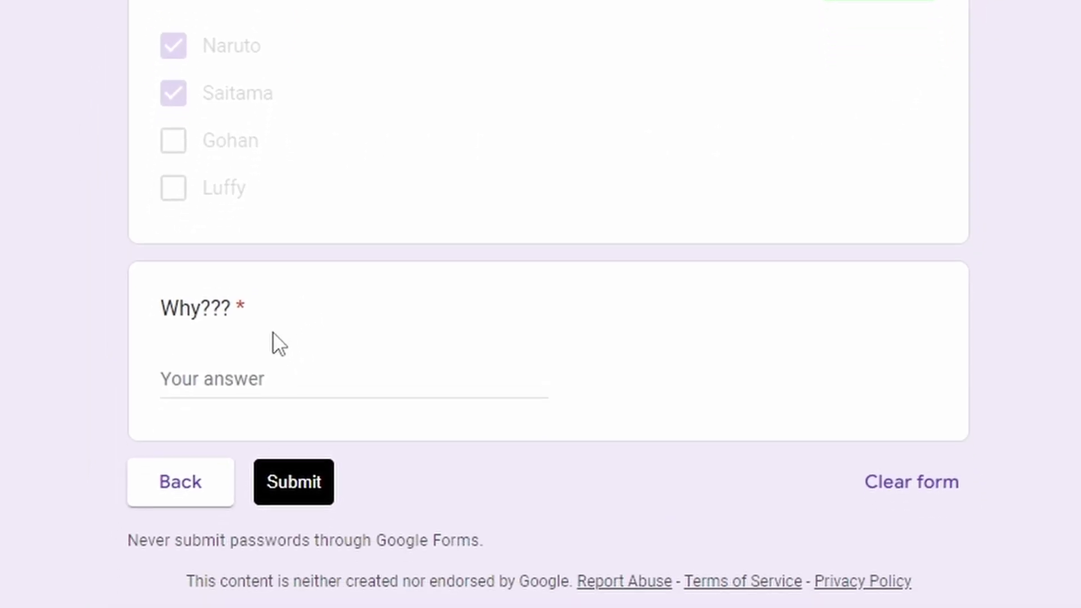
{"action": "left_click", "coordinate": [238, 601]}
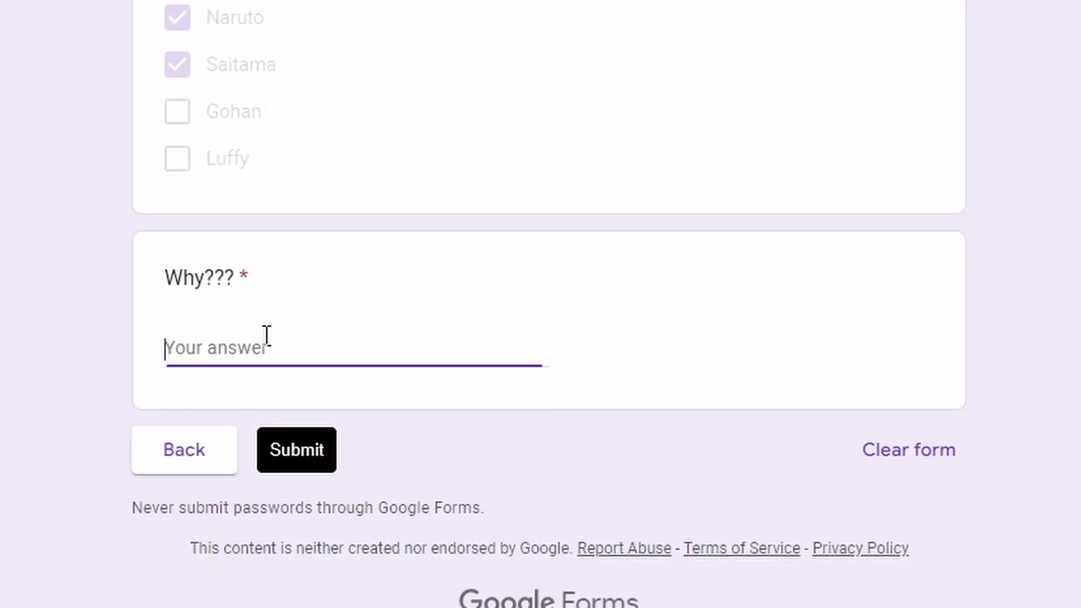
{"action": "type", "text": "safdsafdsadf"}
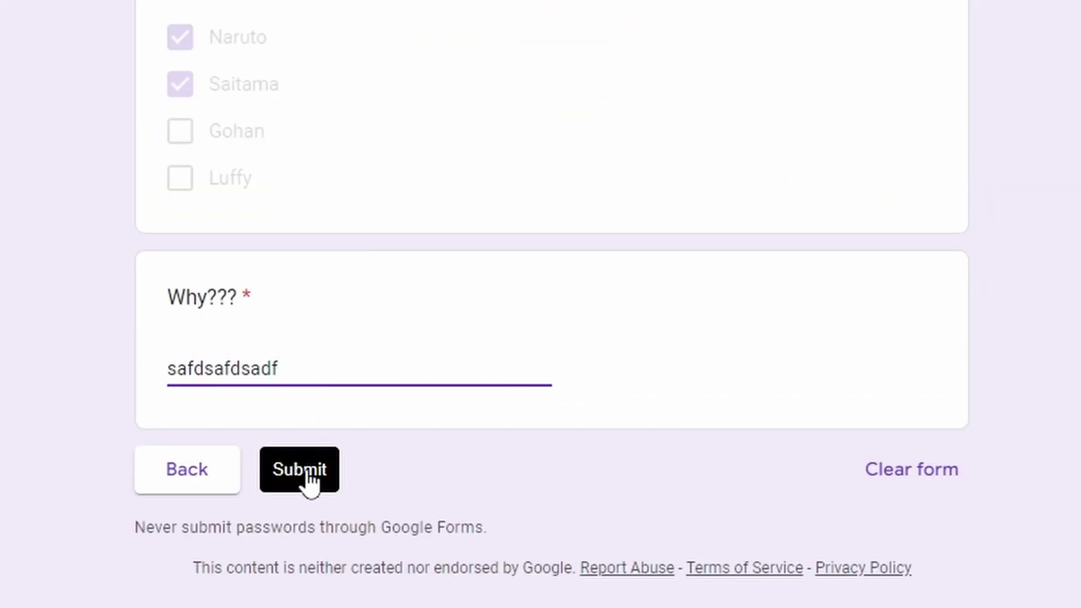
Submit the filled form with 10 as the number of submissions
{"action": "left_click", "coordinate": [309, 481]}
{"action": "type", "text": "10"}
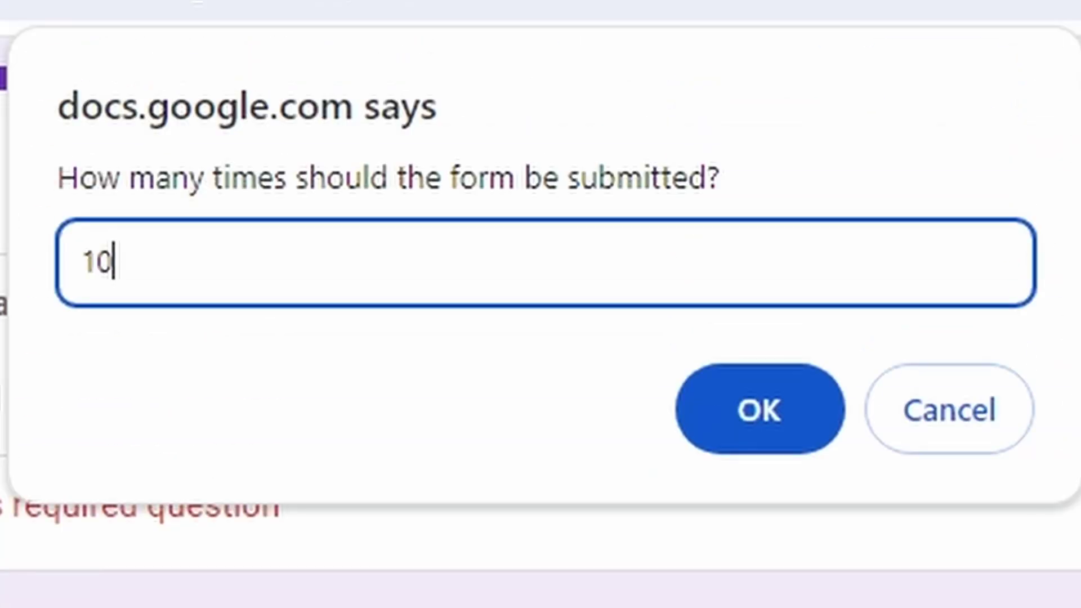
{"action": "left_click", "coordinate": [716, 450]}
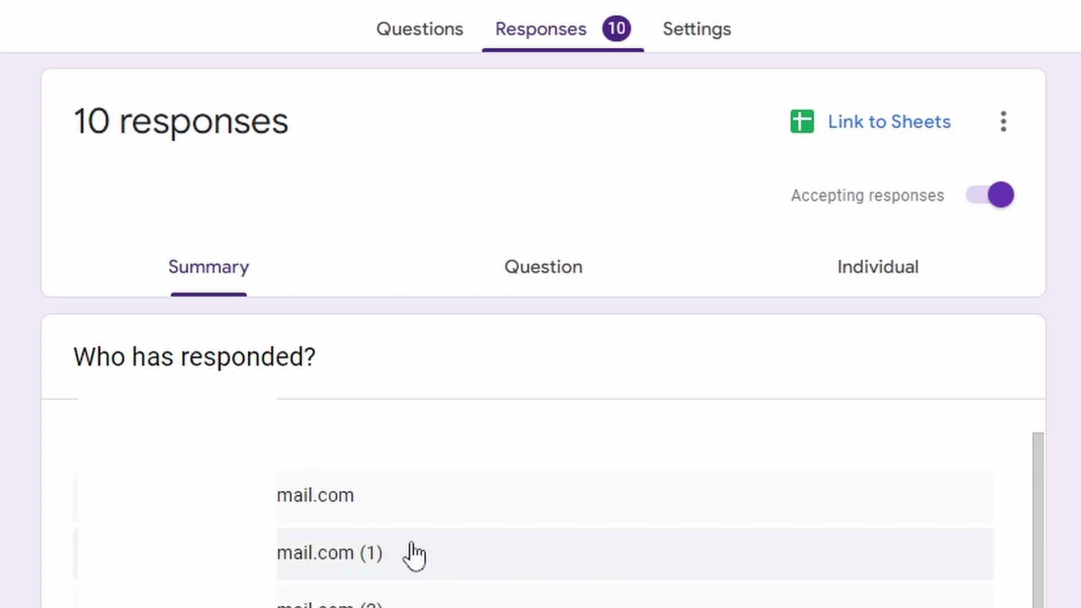
{"action": "scroll", "coordinate": [707, 557], "scroll_direction": "down", "scroll_amount": 1}
{"action": "scroll", "coordinate": [711, 557], "scroll_direction": "up", "scroll_amount": 1}
{"action": "scroll", "coordinate": [715, 555], "scroll_direction": "down", "scroll_amount": 1}
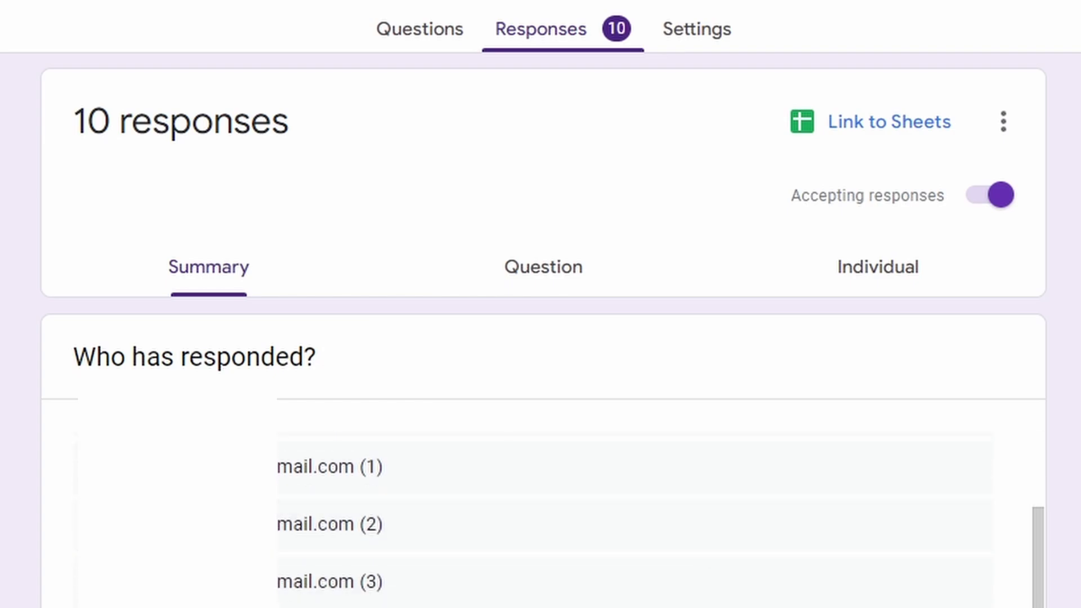
{"action": "scroll", "coordinate": [544, 331], "scroll_direction": "down", "scroll_amount": 20}
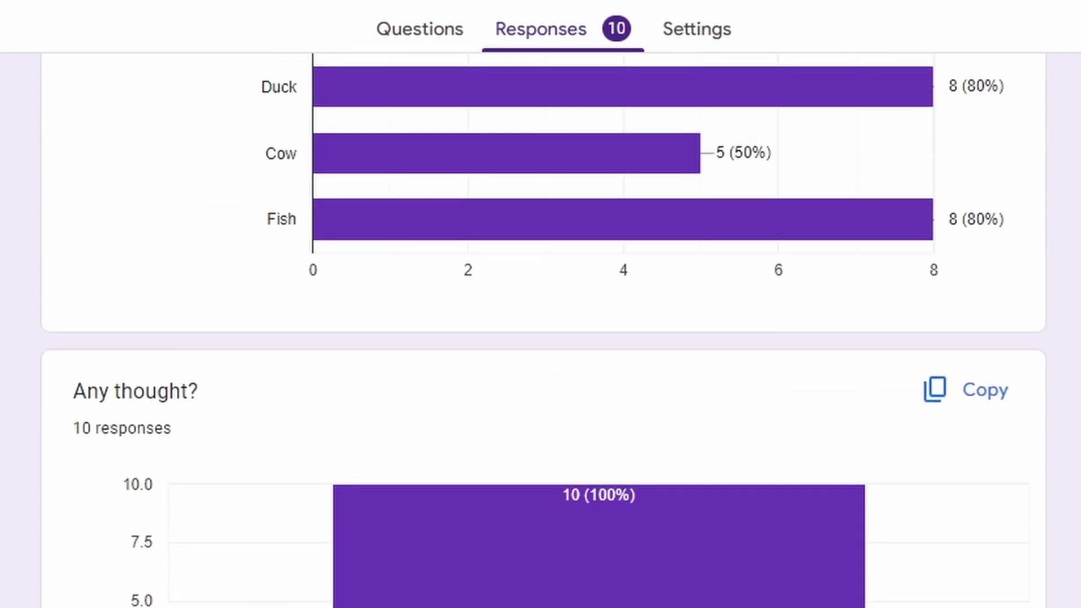
{"action": "scroll", "coordinate": [544, 331], "scroll_direction": "up", "scroll_amount": 10}
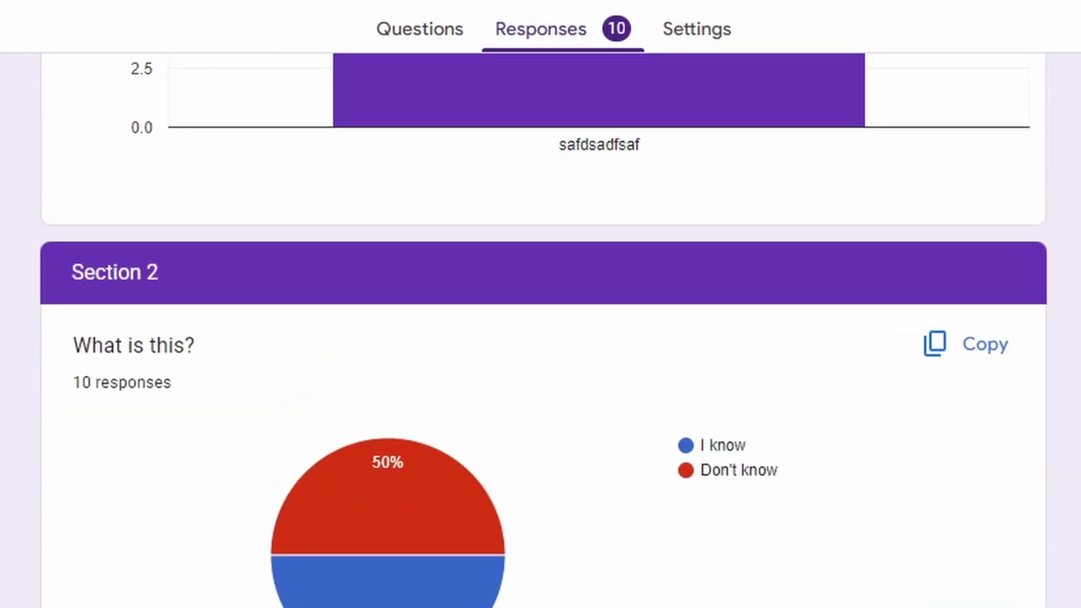
{"action": "scroll", "coordinate": [545, 331], "scroll_direction": "up", "scroll_amount": 15}
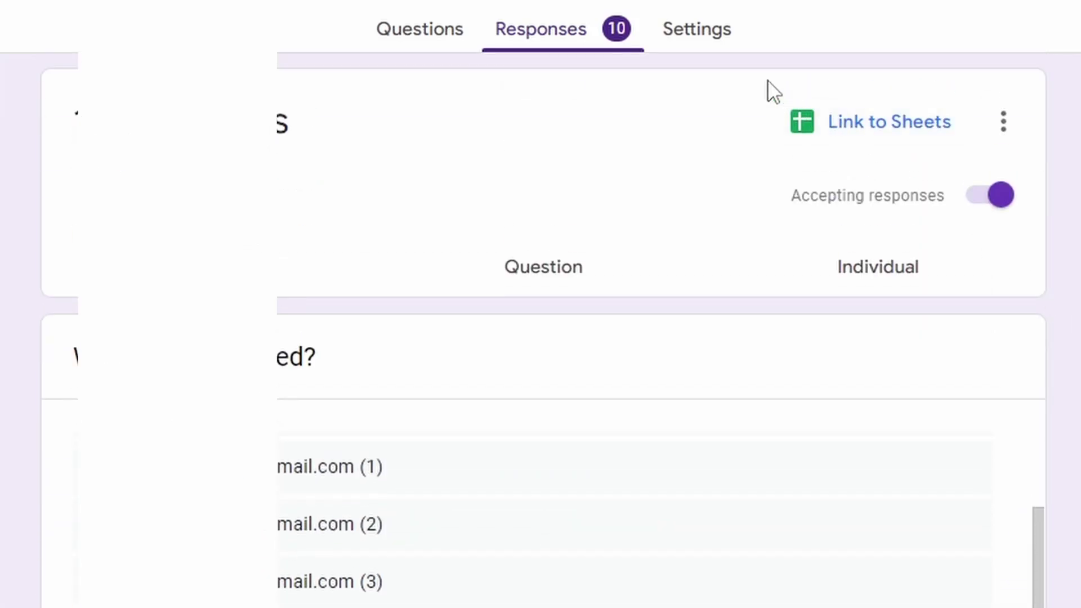
In the response settings, keep email collection on Verified and leave Limit to 1 response off
{"action": "left_click", "coordinate": [700, 33]}
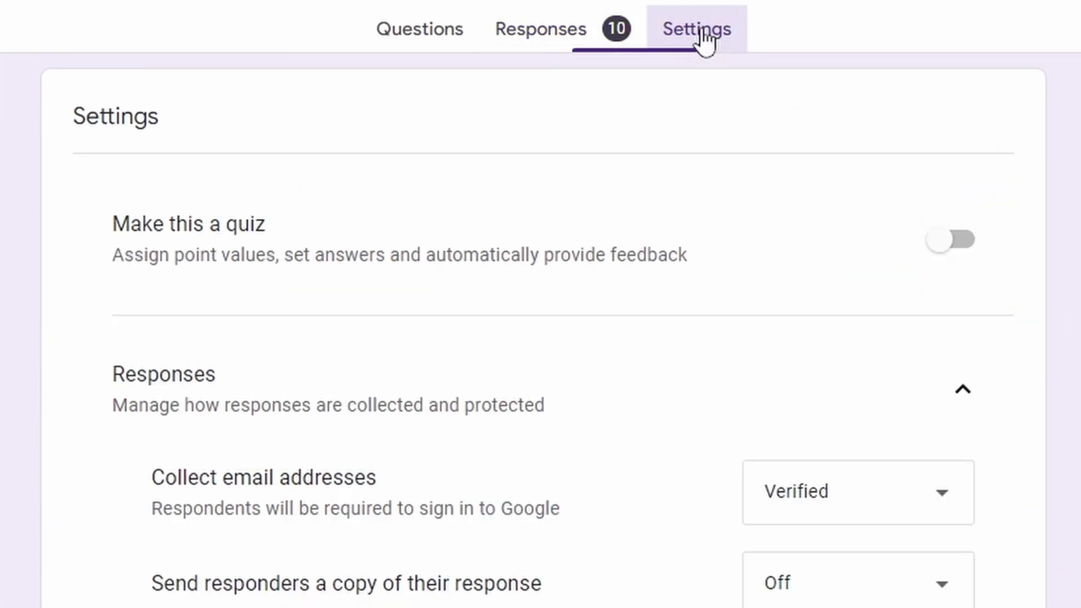
{"action": "scroll", "coordinate": [1070, 157], "scroll_direction": "down", "scroll_amount": 4}
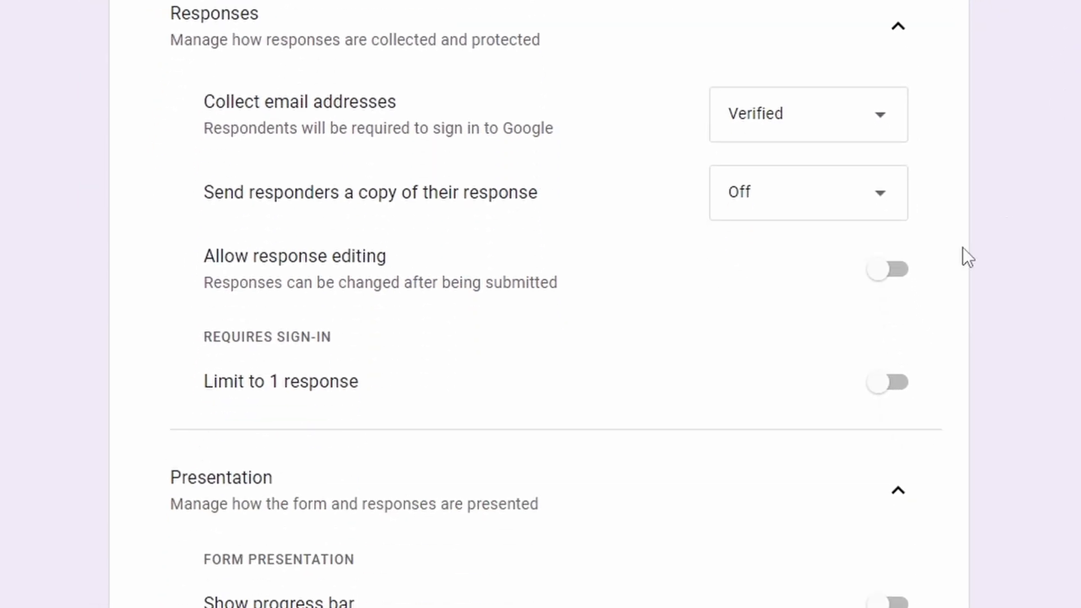
{"action": "left_click", "coordinate": [900, 383]}
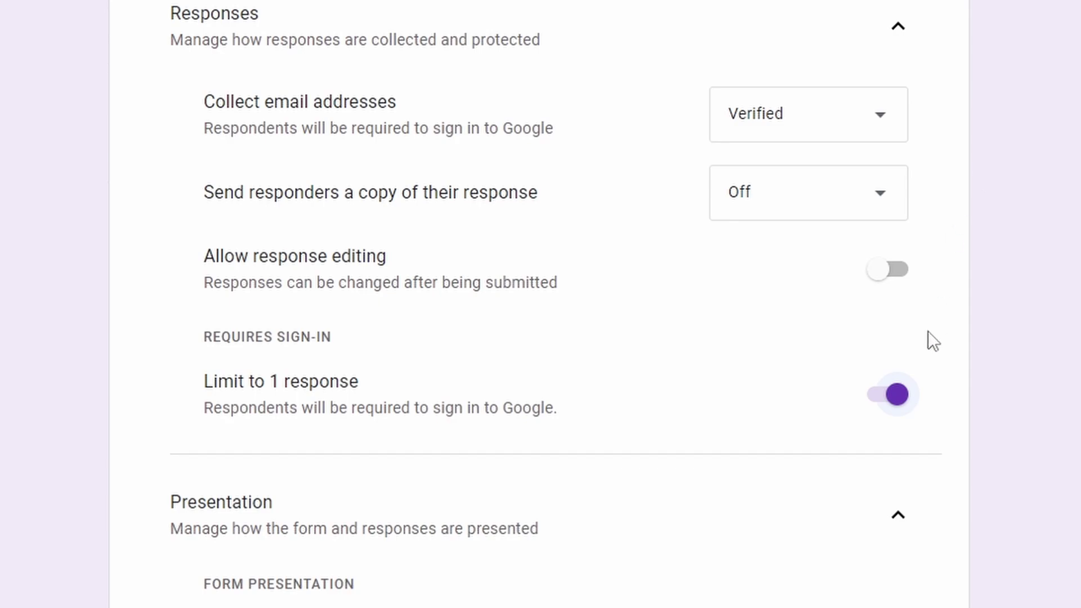
{"action": "left_click", "coordinate": [885, 395]}
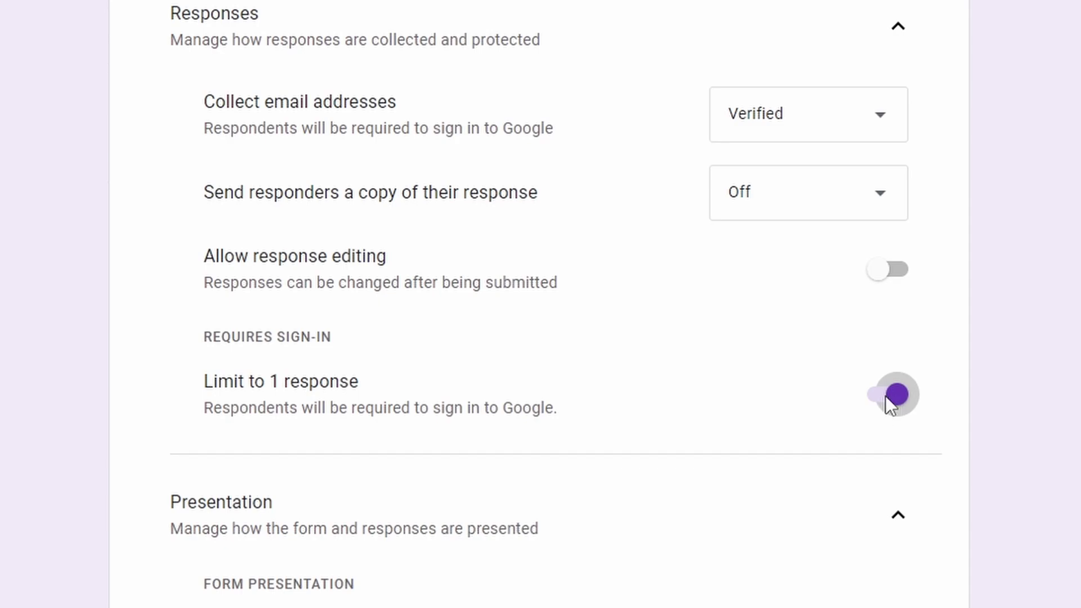
{"action": "left_click", "coordinate": [838, 121]}
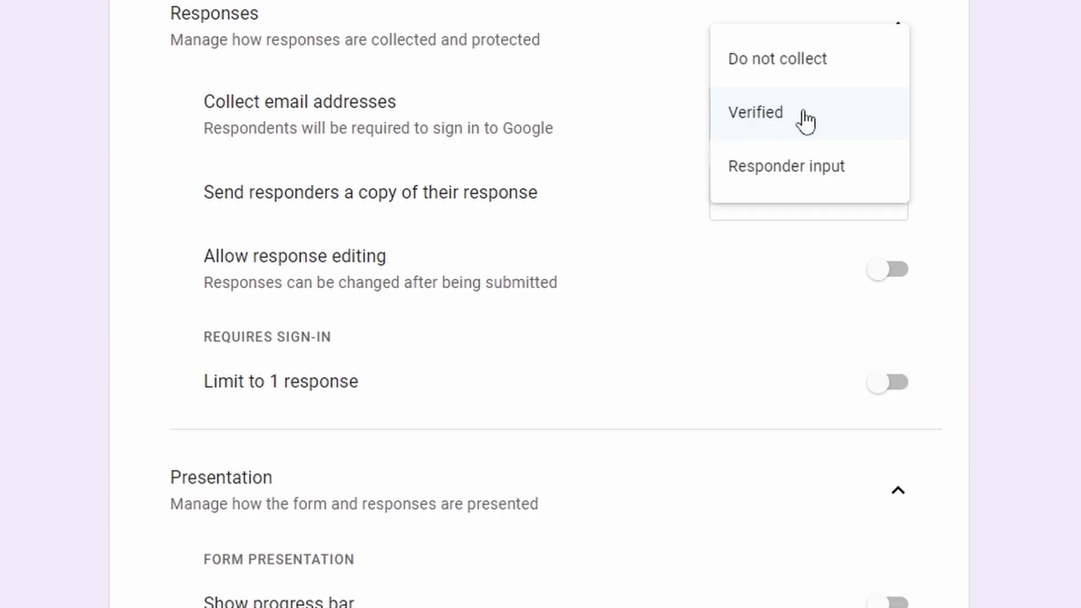
{"action": "left_click", "coordinate": [820, 123]}
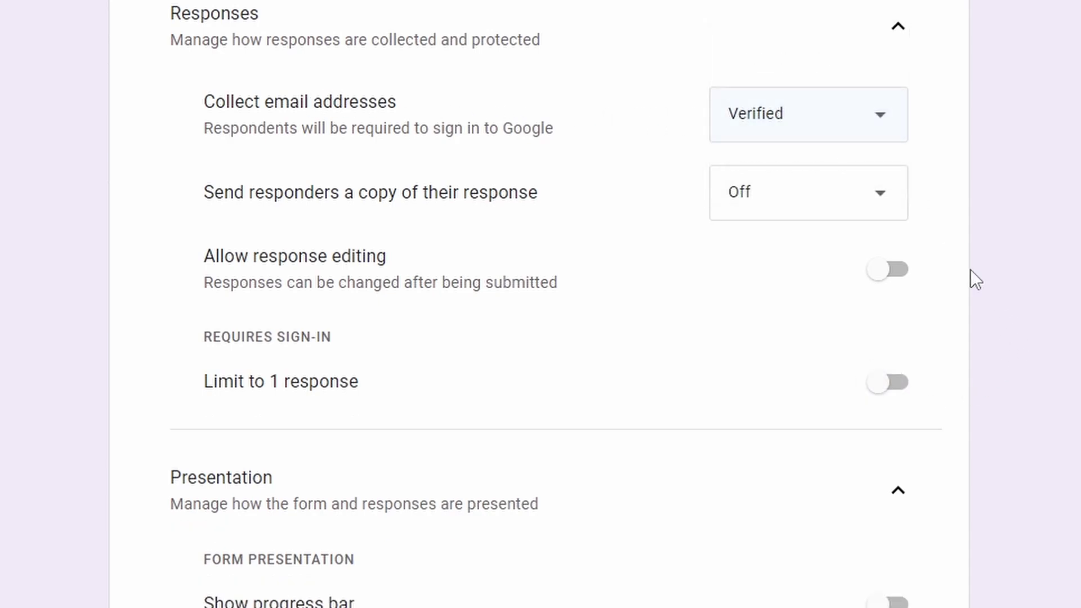
{"action": "left_click", "coordinate": [895, 389]}
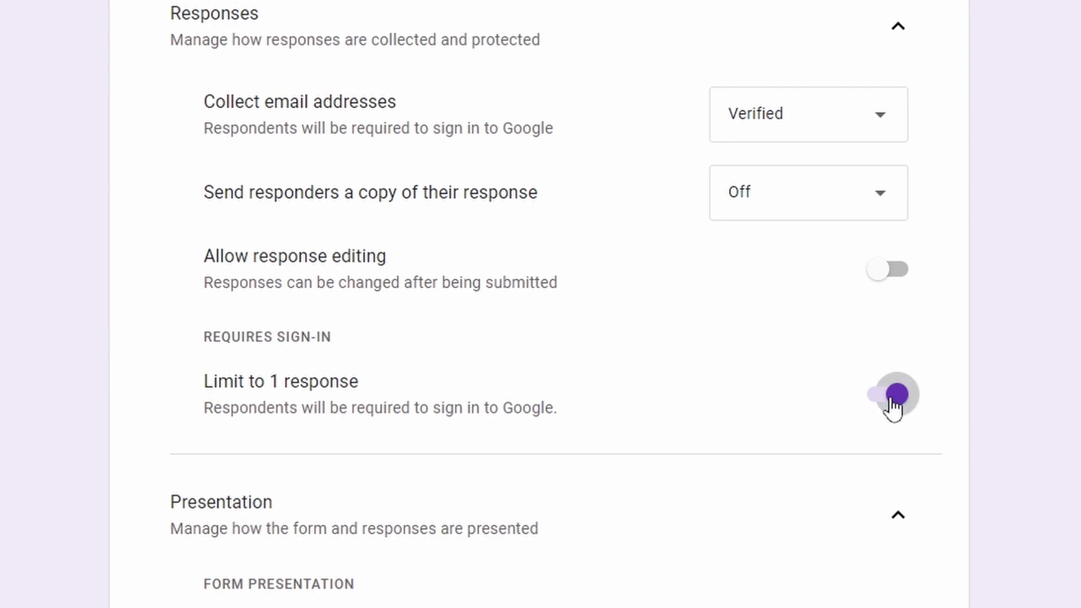
{"action": "left_click", "coordinate": [894, 401]}
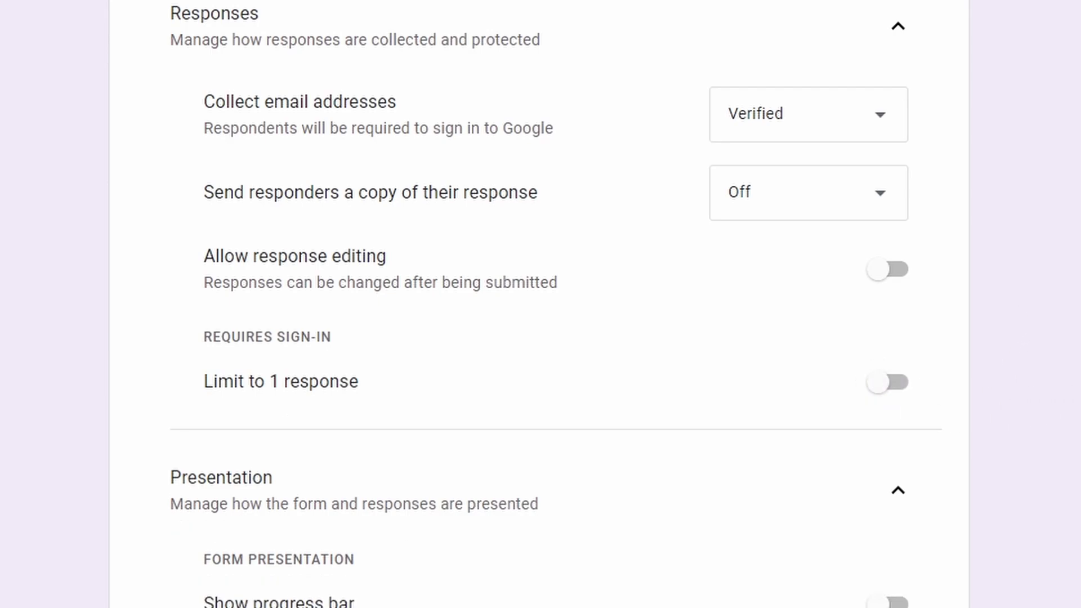